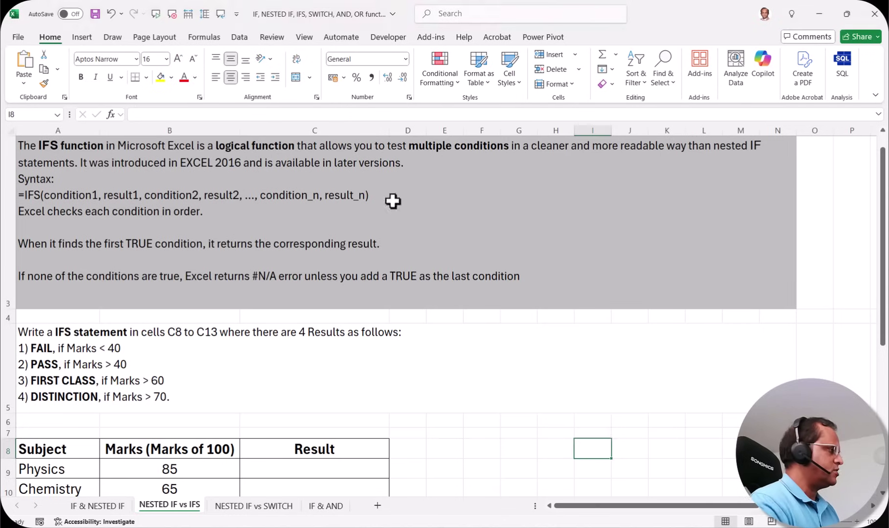
Review the IFS syntax notes, the four grading rules and the subject marks table with its empty Result column.
{"action": "left_click", "coordinate": [473, 198]}
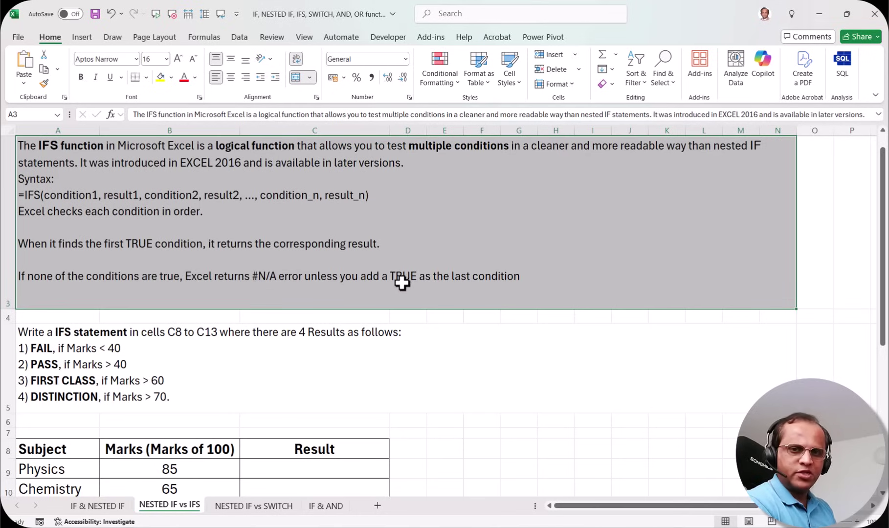
{"action": "scroll", "coordinate": [351, 347], "scroll_direction": "down", "scroll_amount": 5}
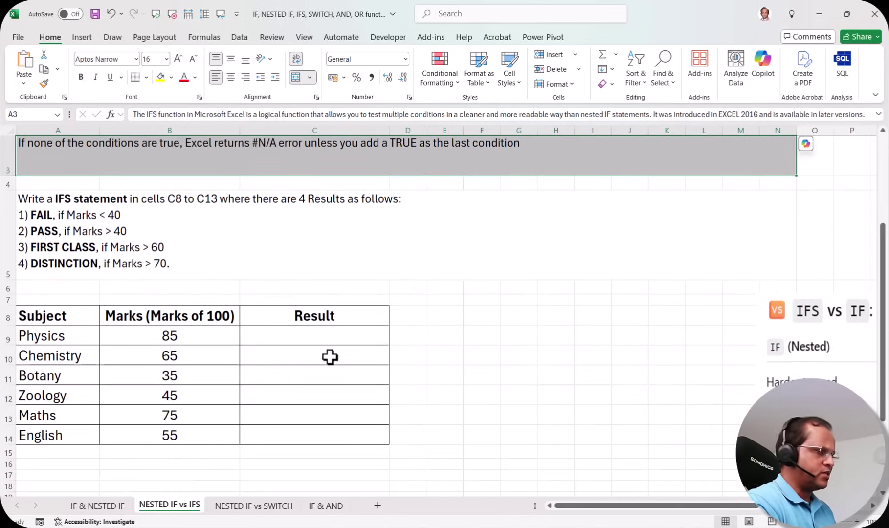
{"action": "left_click_drag", "start_coordinate": [49, 315], "coordinate": [252, 433]}
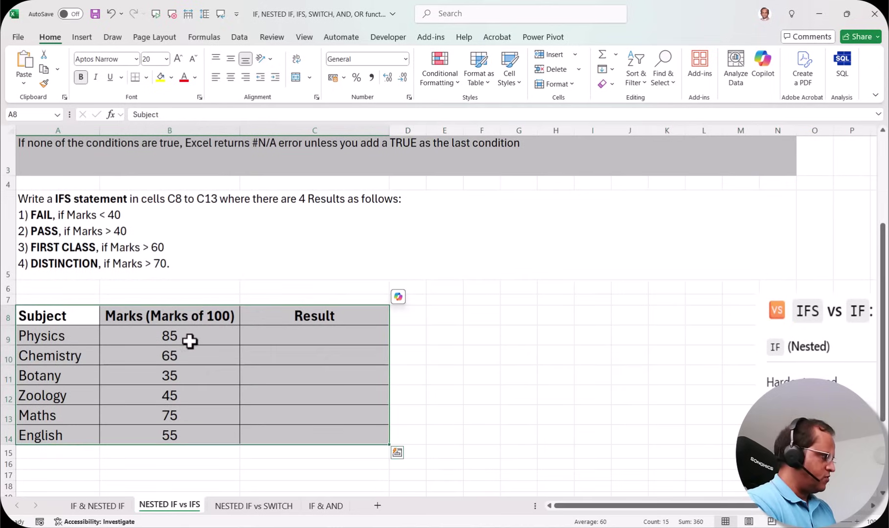
{"action": "left_click", "coordinate": [306, 343]}
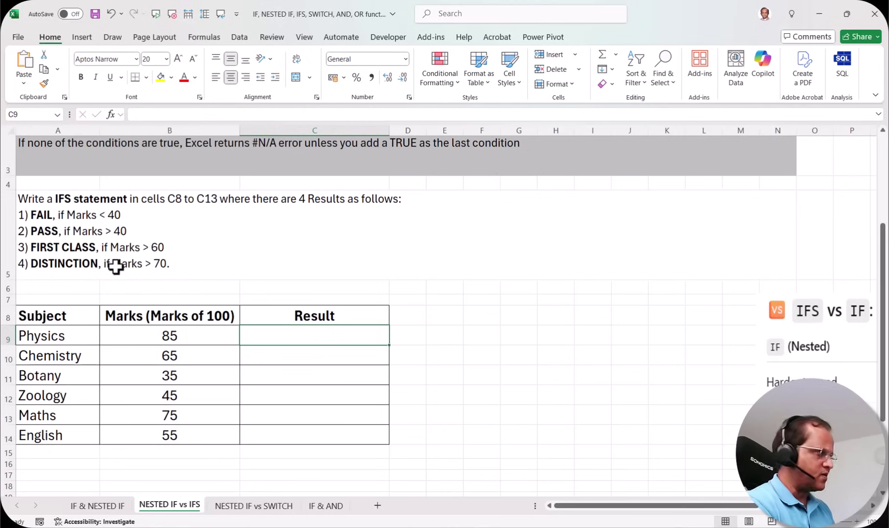
{"action": "left_click", "coordinate": [291, 342]}
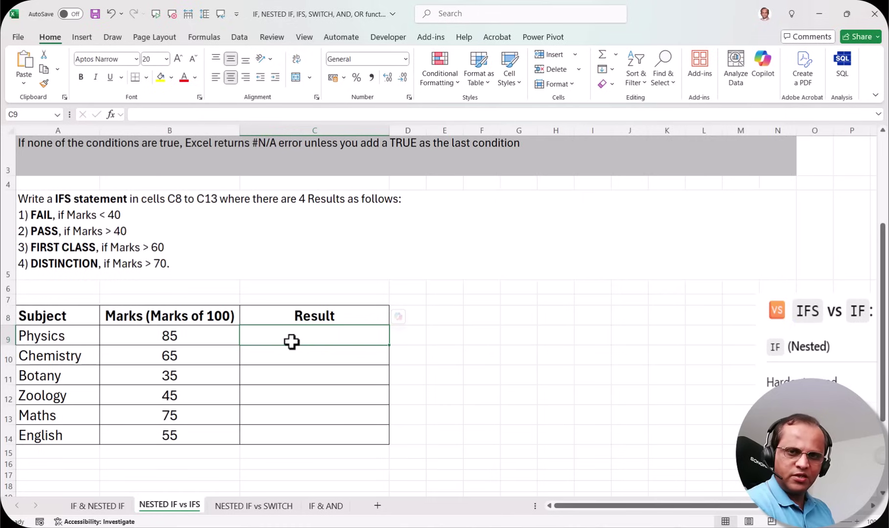
Examine the nested IF formula in cell C17 of the IF & NESTED IF sheet and the marks cell it references.
{"action": "left_click", "coordinate": [104, 509]}
{"action": "left_click", "coordinate": [298, 315]}
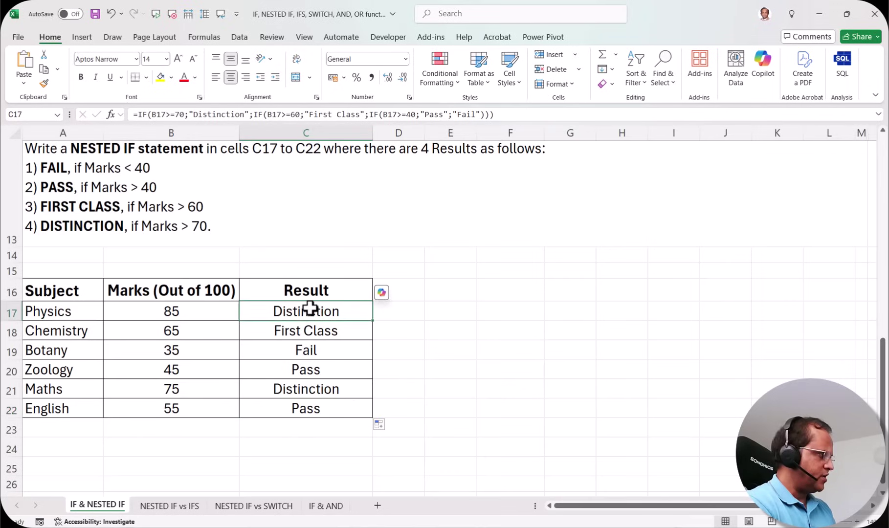
{"action": "double_click", "coordinate": [295, 313]}
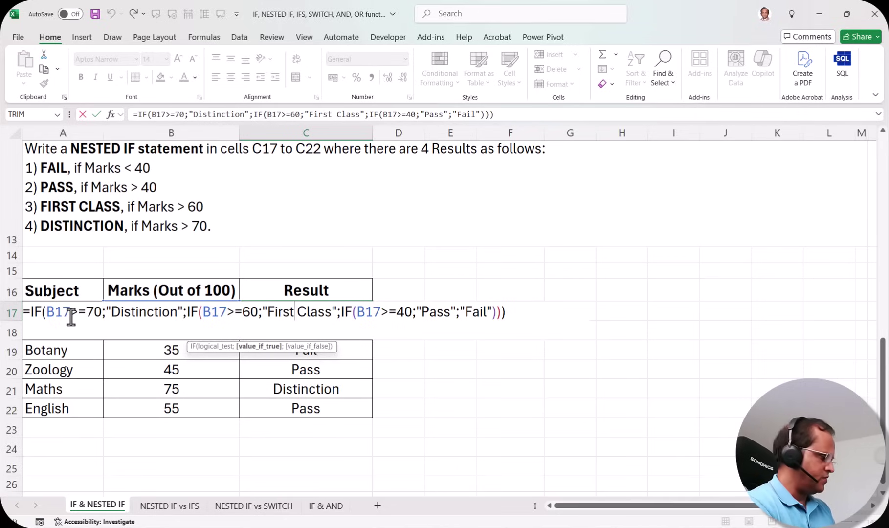
{"action": "key", "text": "Return"}
{"action": "left_click", "coordinate": [168, 314]}
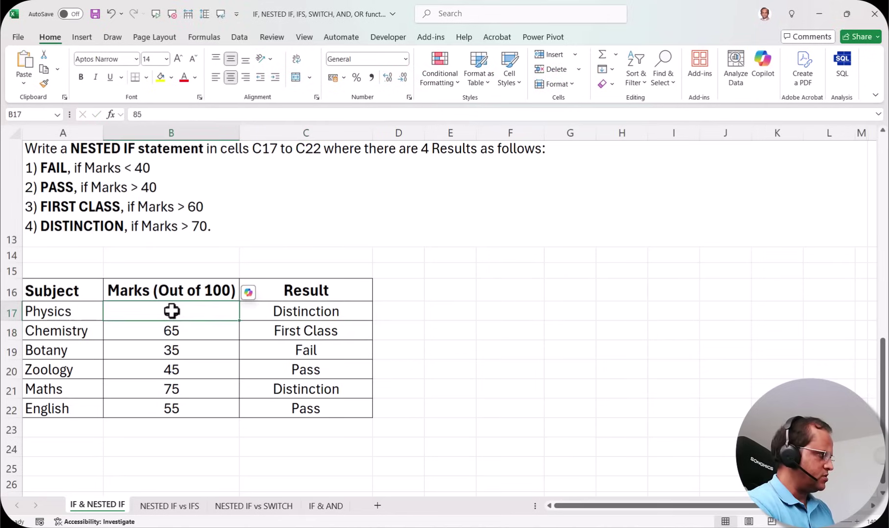
{"action": "double_click", "coordinate": [307, 311]}
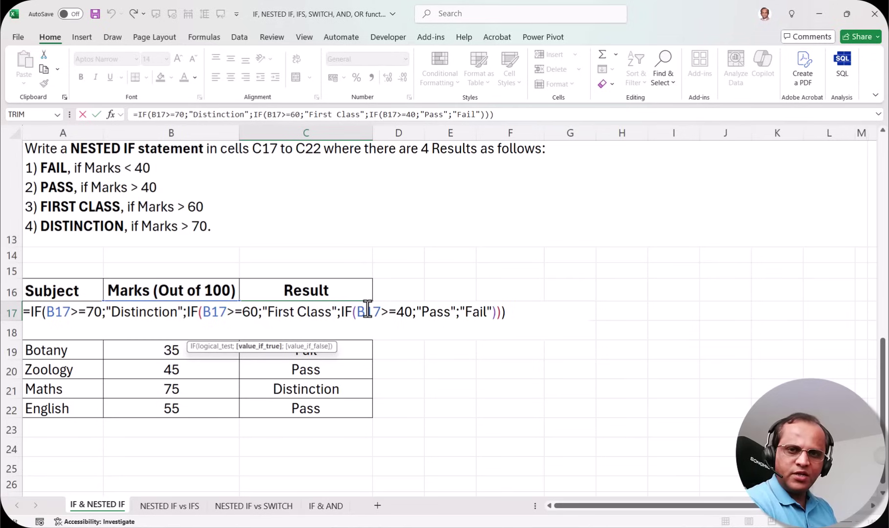
{"action": "key", "text": "Escape"}
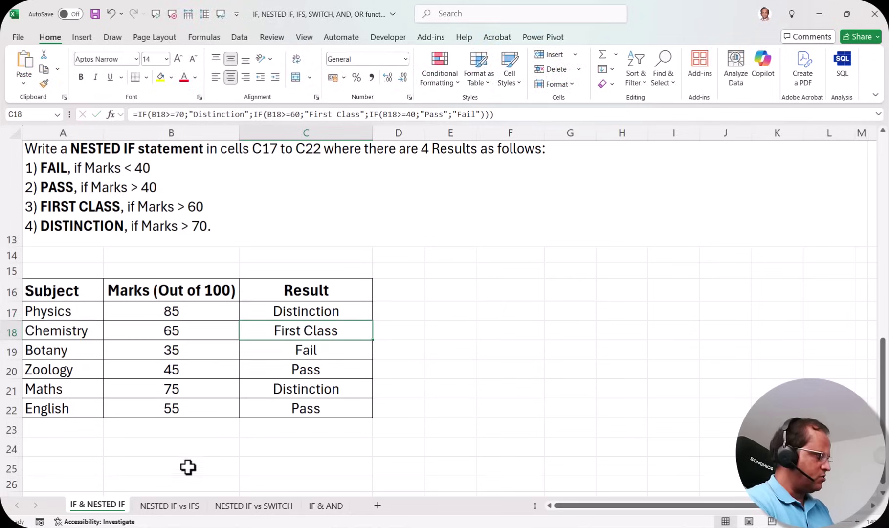
On the NESTED IF vs IFS sheet, start an IFS formula in C9 that returns "Distinction" when B9>=70.
{"action": "left_click", "coordinate": [168, 509]}
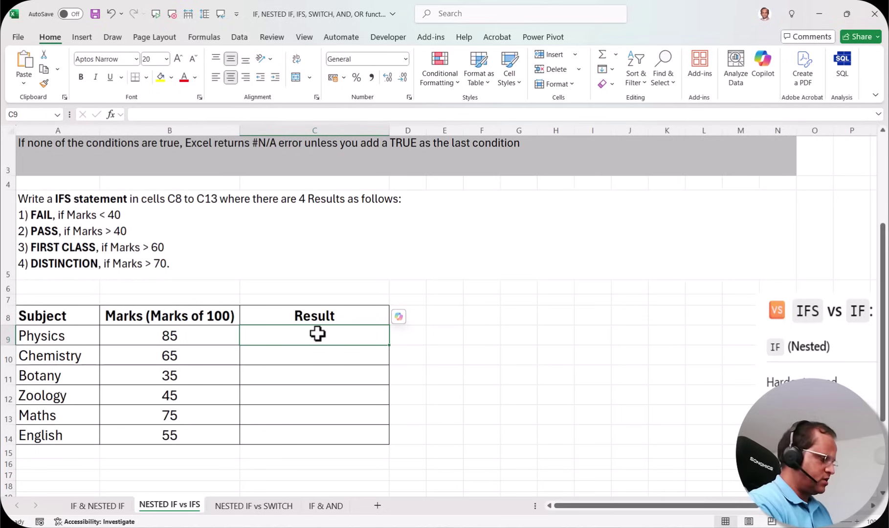
{"action": "type", "text": "=ifs"}
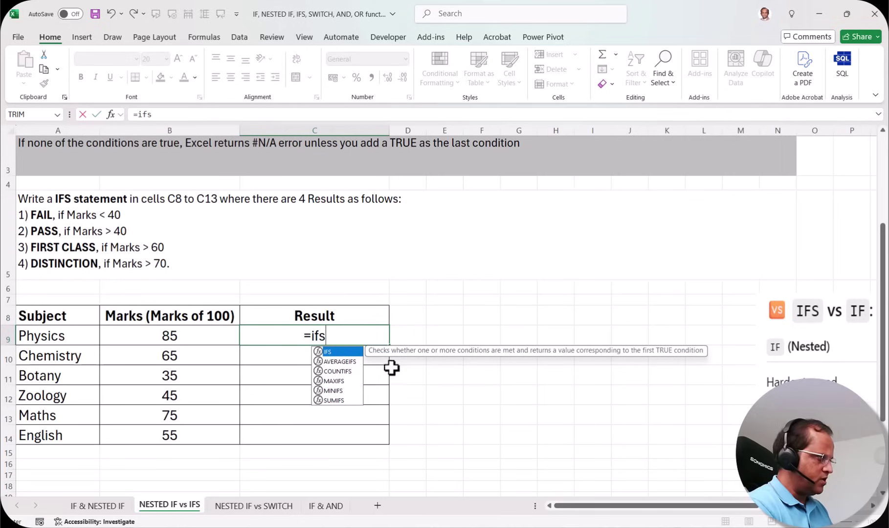
{"action": "key", "text": "Tab"}
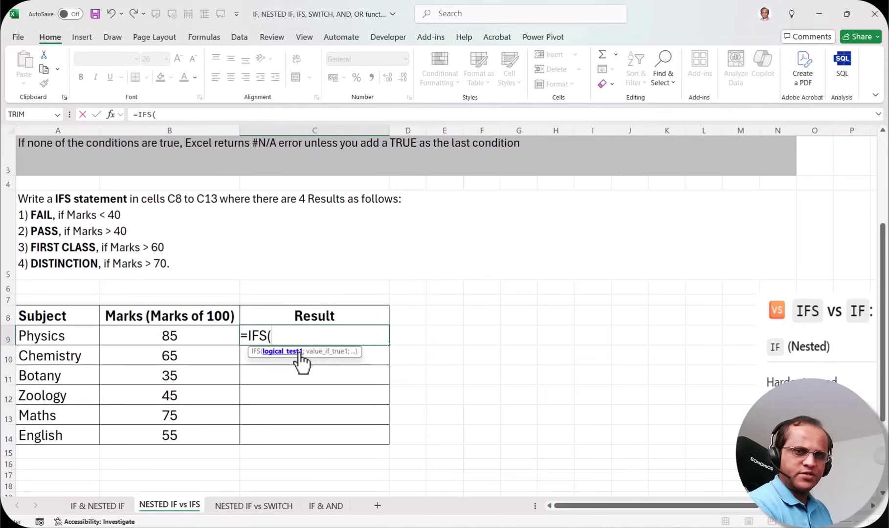
{"action": "left_click", "coordinate": [177, 336]}
{"action": "type", "text": ">"}
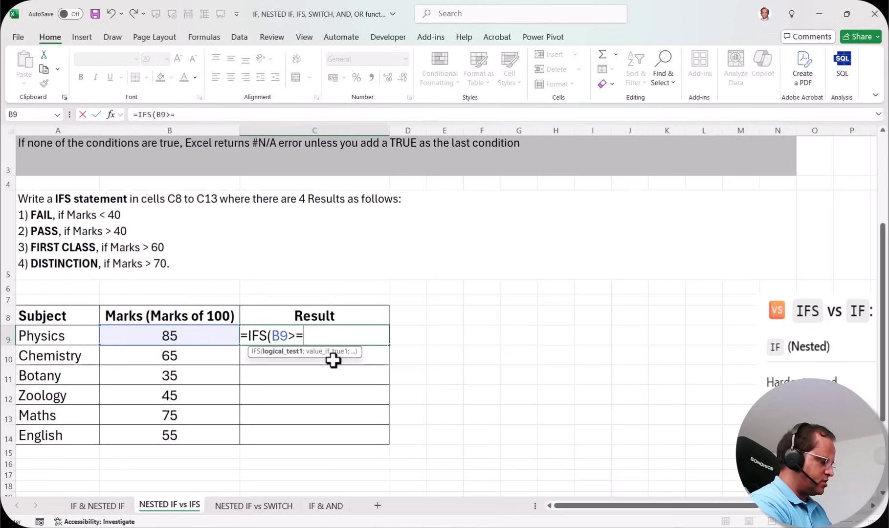
{"action": "type", "text": "=70;"}
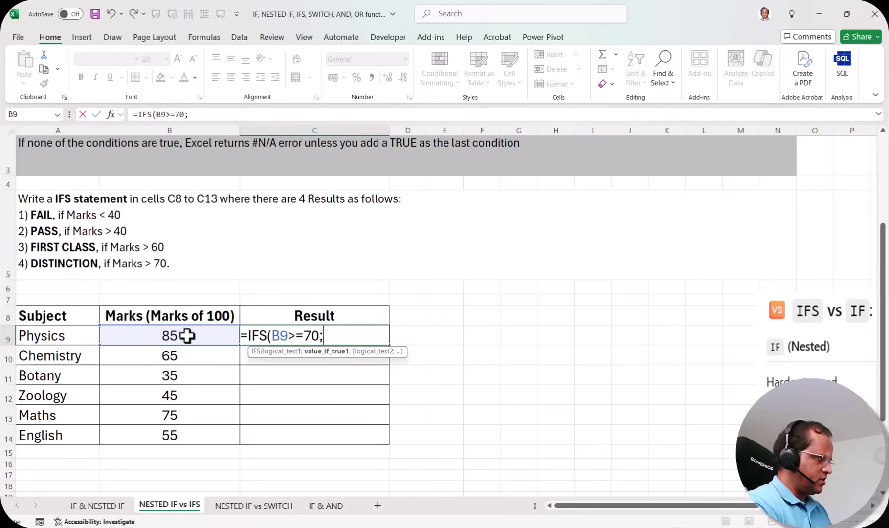
{"action": "type", "text": "\"Distinction\";"}
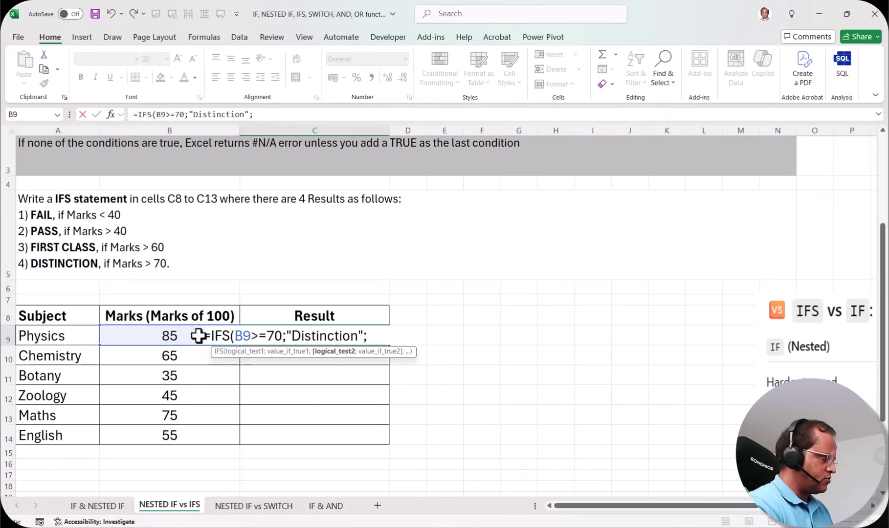
Extend the IFS formula in C9 to return "First Class" for B9>=60 and "Pass" for B9>=40.
{"action": "left_click", "coordinate": [177, 335]}
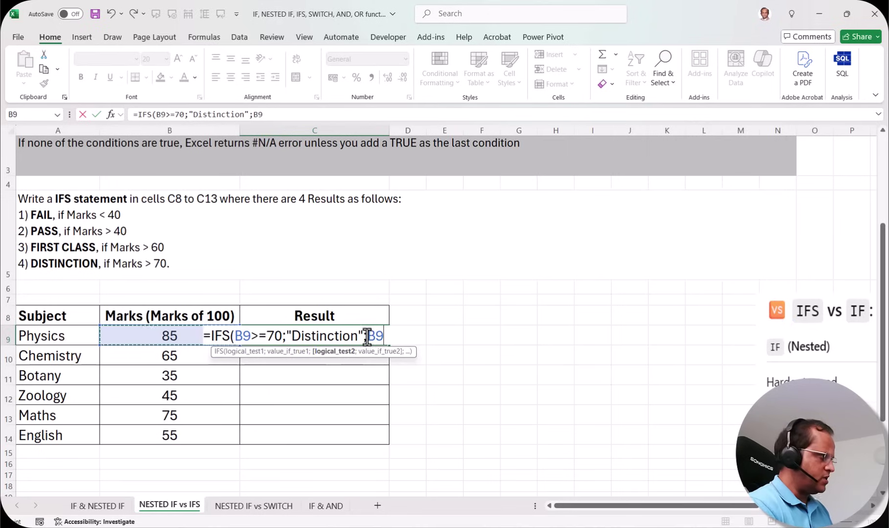
{"action": "type", "text": ">="}
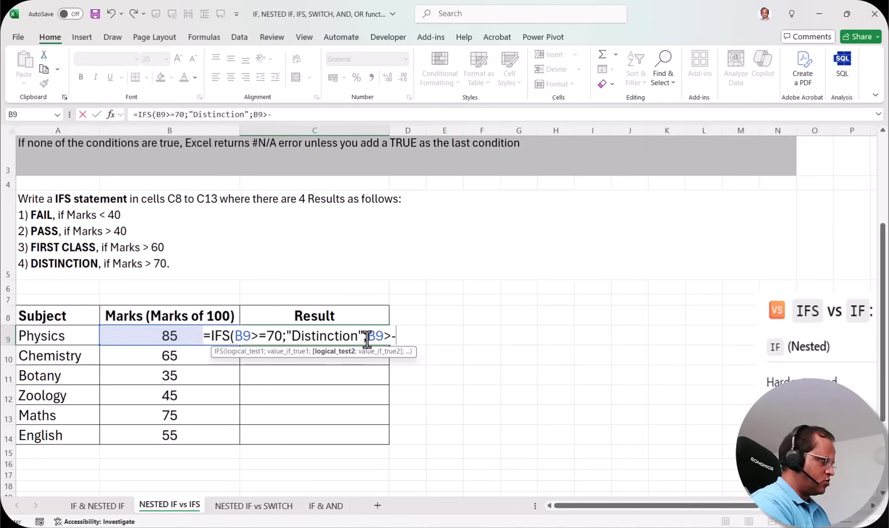
{"action": "type", "text": "60;\"First Class\""}
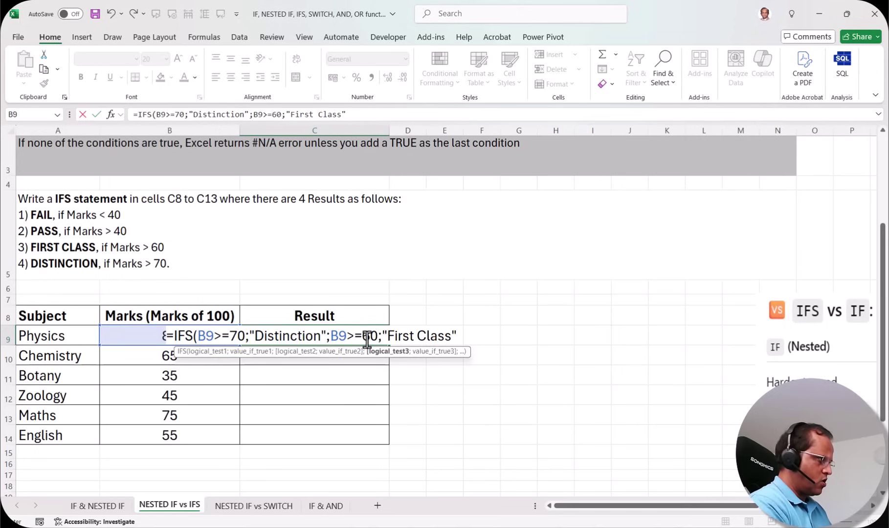
{"action": "type", "text": ";"}
{"action": "left_click", "coordinate": [145, 334]}
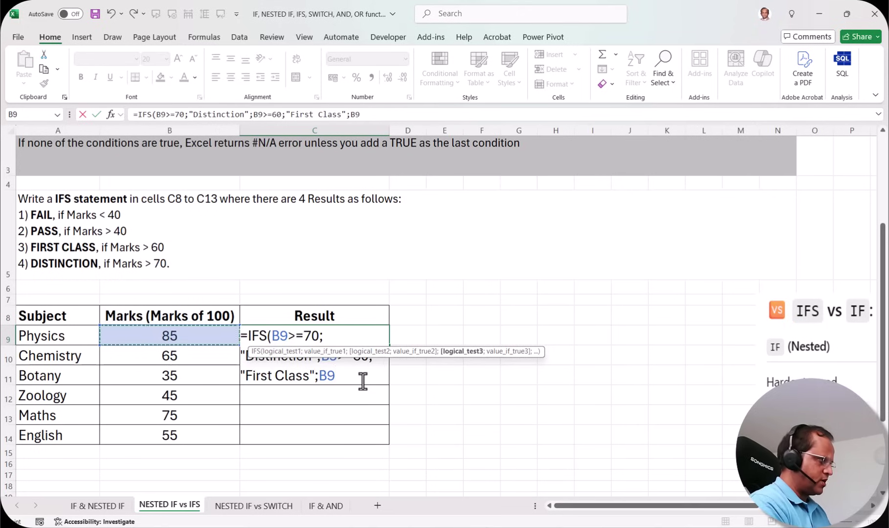
{"action": "type", "text": ">=40;"}
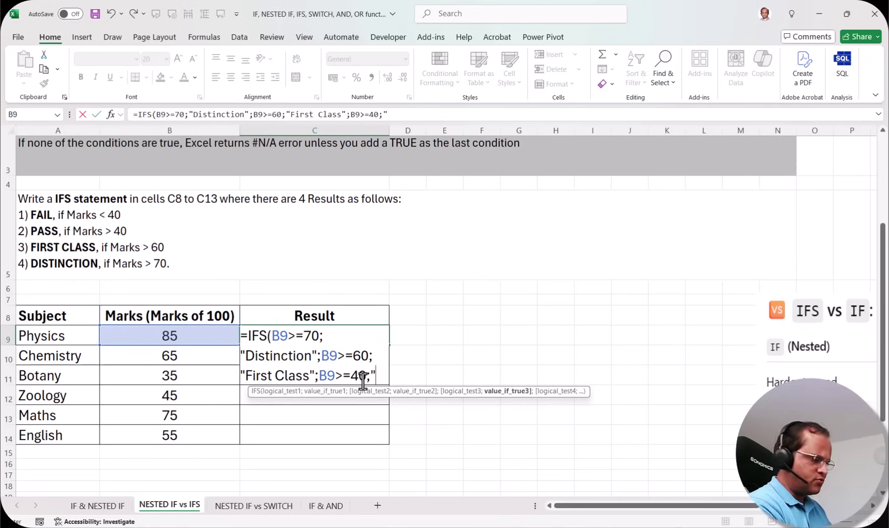
{"action": "type", "text": "\"Pass\";"}
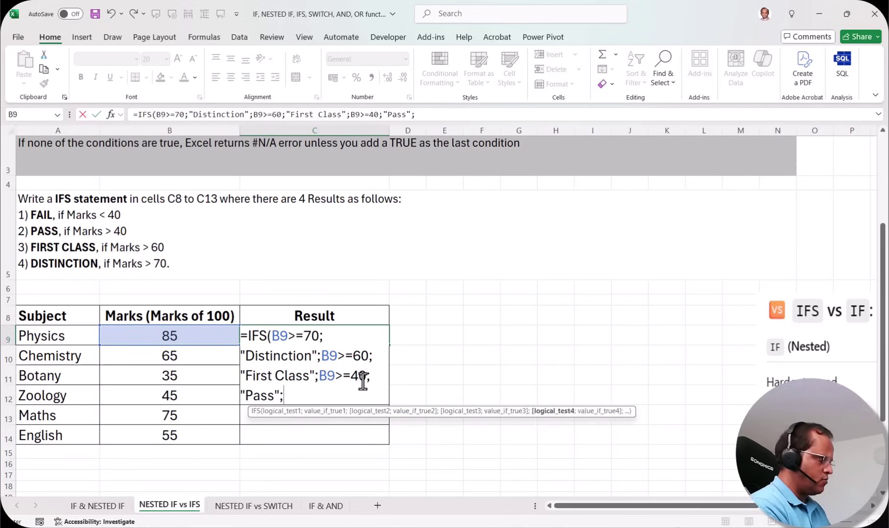
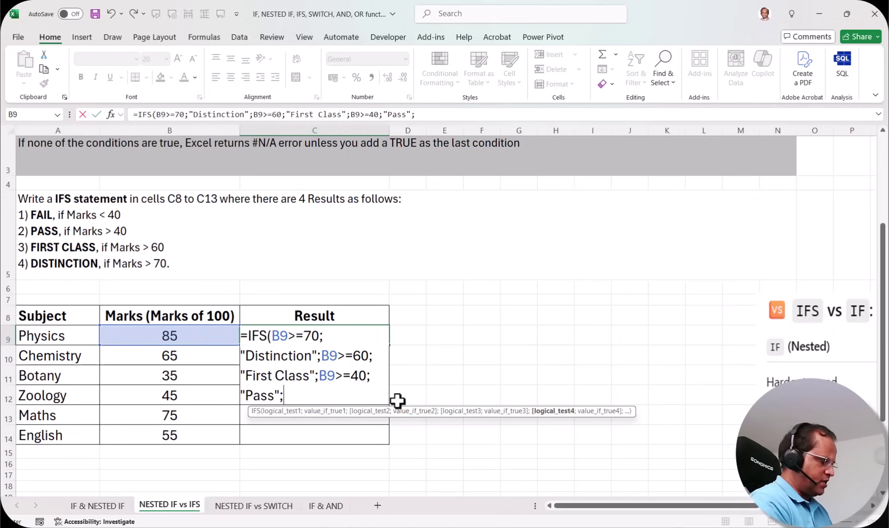
Add "Fail" as the closing argument without a condition and try to enter the IFS formula.
{"action": "type", "text": "ail"}
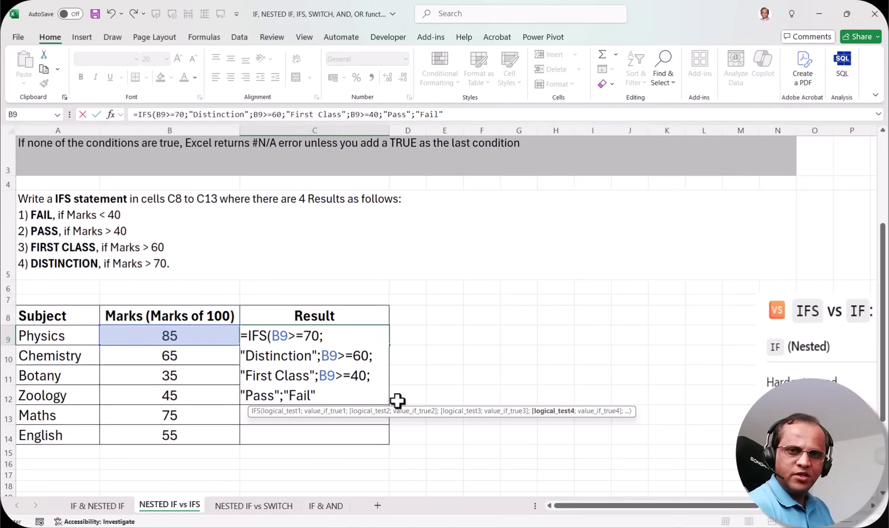
{"action": "type", "text": "\")"}
{"action": "key", "text": "Return"}
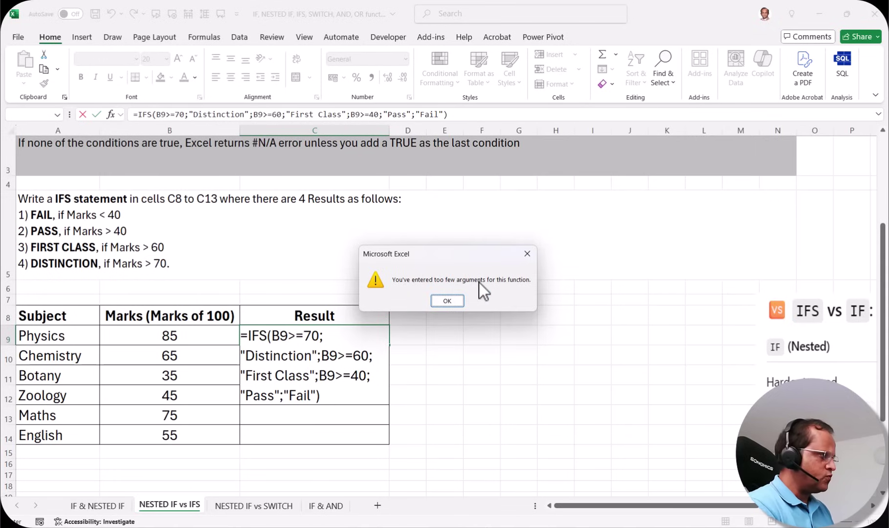
{"action": "left_click", "coordinate": [462, 301]}
Insert the condition B9<40 before "Fail" in the C9 formula and enter it.
{"action": "left_click", "coordinate": [284, 392]}
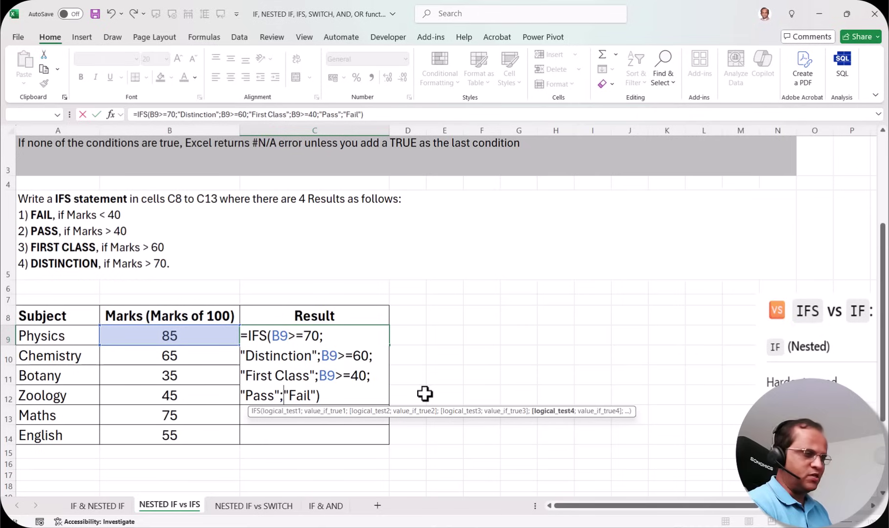
{"action": "left_click", "coordinate": [167, 332]}
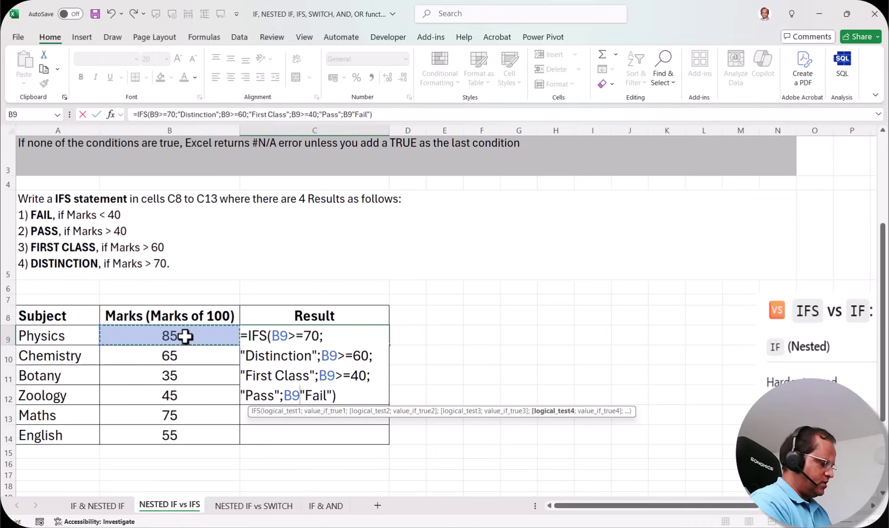
{"action": "type", "text": "<40;"}
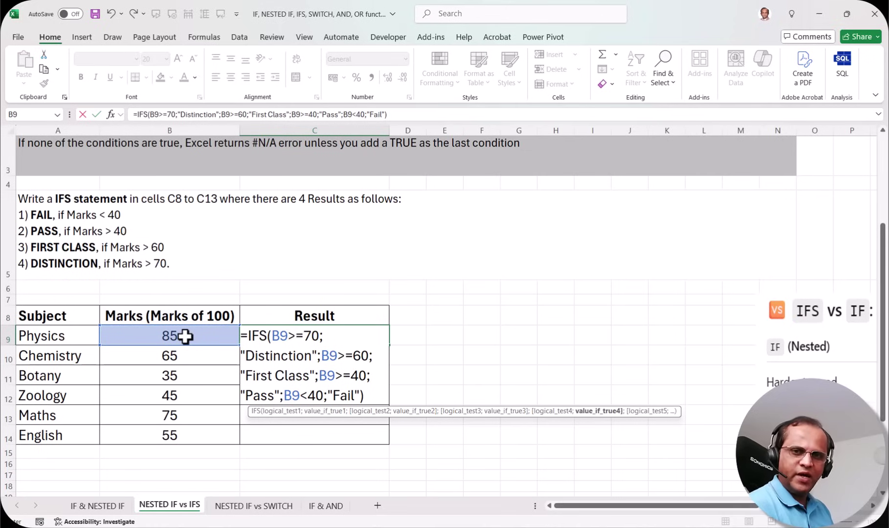
{"action": "key", "text": "Return"}
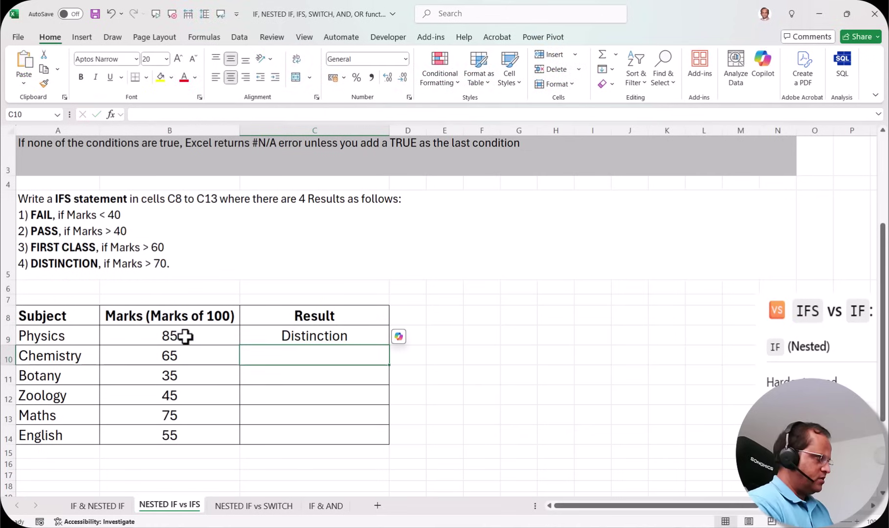
Fill the IFS formula from C9 down to C14 and check the copied formula in C10.
{"action": "left_click", "coordinate": [346, 328]}
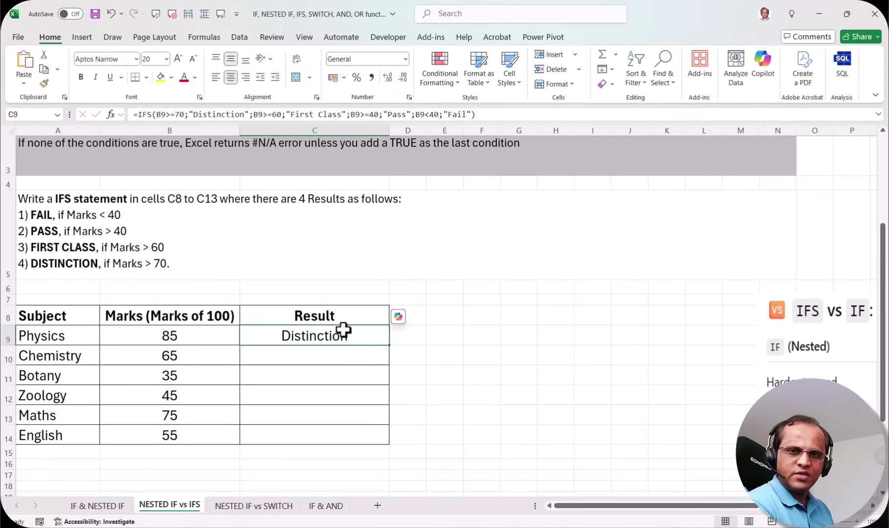
{"action": "left_click_drag", "start_coordinate": [390, 345], "coordinate": [385, 436]}
{"action": "left_click", "coordinate": [333, 358]}
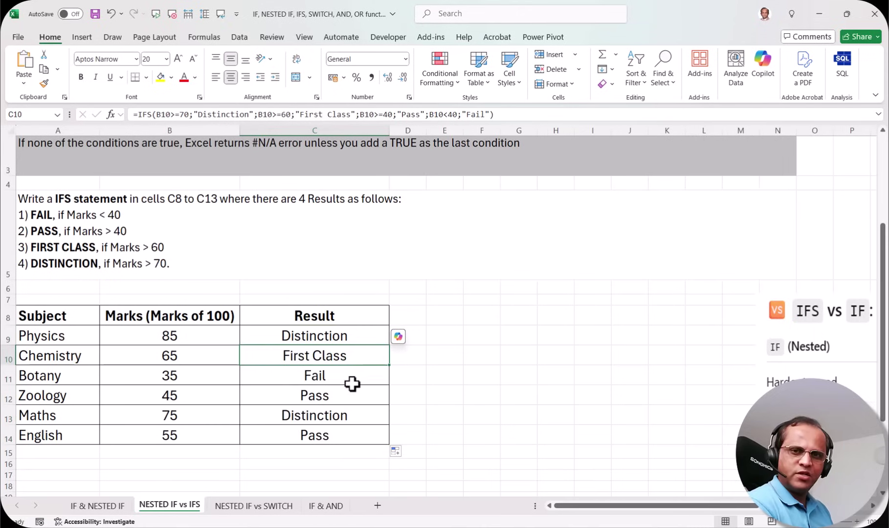
Remove the condition B9<40 from the IFS formula in C9.
{"action": "left_click", "coordinate": [318, 335]}
{"action": "double_click", "coordinate": [333, 335]}
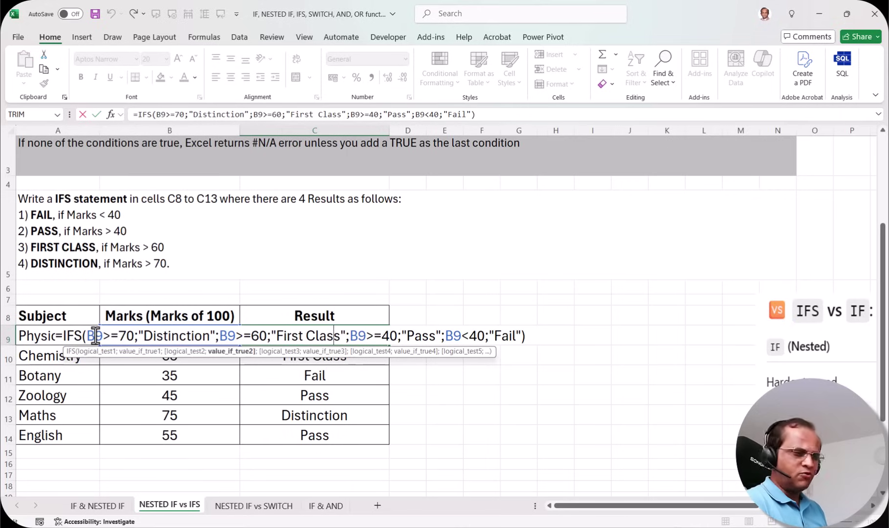
{"action": "left_click", "coordinate": [484, 336]}
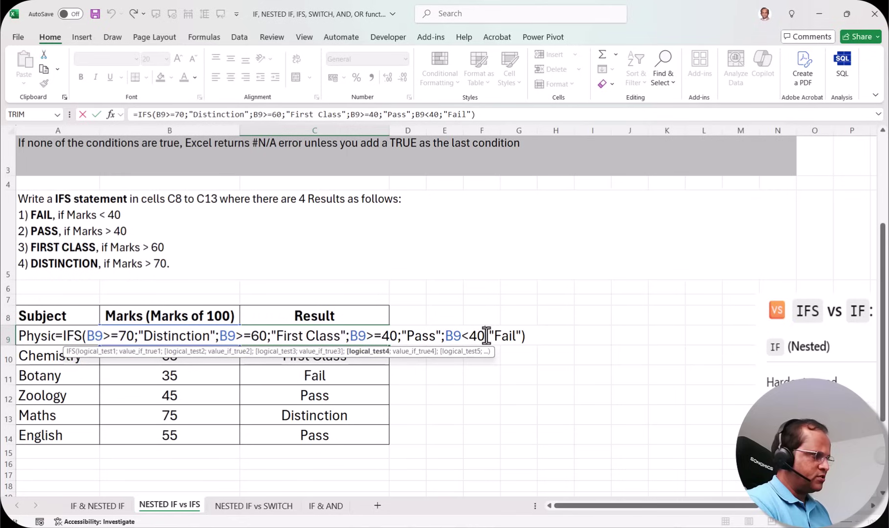
{"action": "key", "text": "BackSpace"}
{"action": "key", "text": "BackSpace"}
{"action": "key", "text": "BackSpace"}
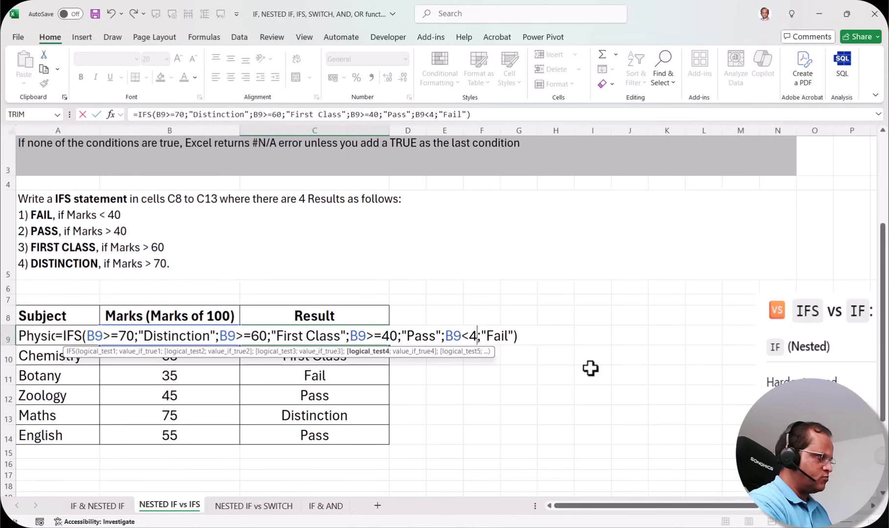
{"action": "key", "text": "BackSpace"}
{"action": "key", "text": "BackSpace"}
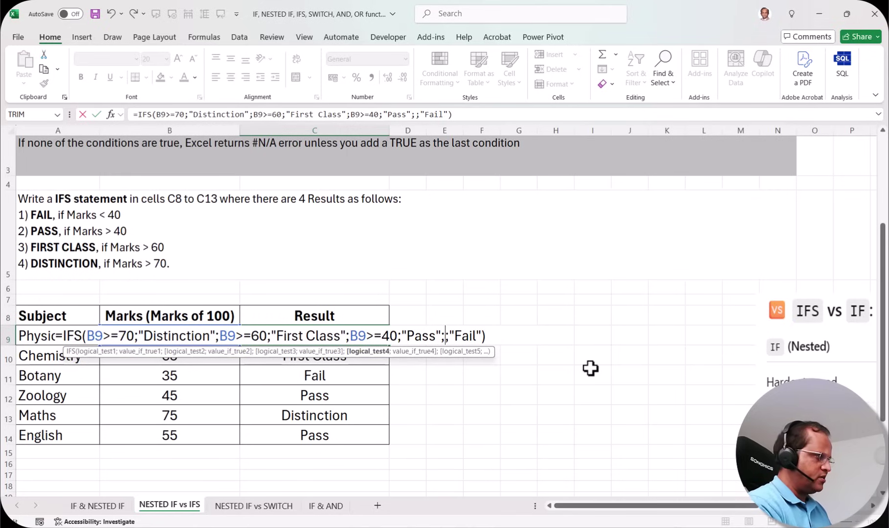
Remove the closing "Fail" argument from the C9 formula so it ends with "Pass", and enter it.
{"action": "type", "text": "TRU"}
{"action": "key", "text": "BackSpace"}
{"action": "key", "text": "BackSpace"}
{"action": "key", "text": "BackSpace"}
{"action": "key", "text": "Delete"}
{"action": "key", "text": "Delete"}
{"action": "key", "text": "Delete"}
{"action": "key", "text": "Delete"}
{"action": "key", "text": "Delete"}
{"action": "key", "text": "Delete"}
{"action": "key", "text": "Delete"}
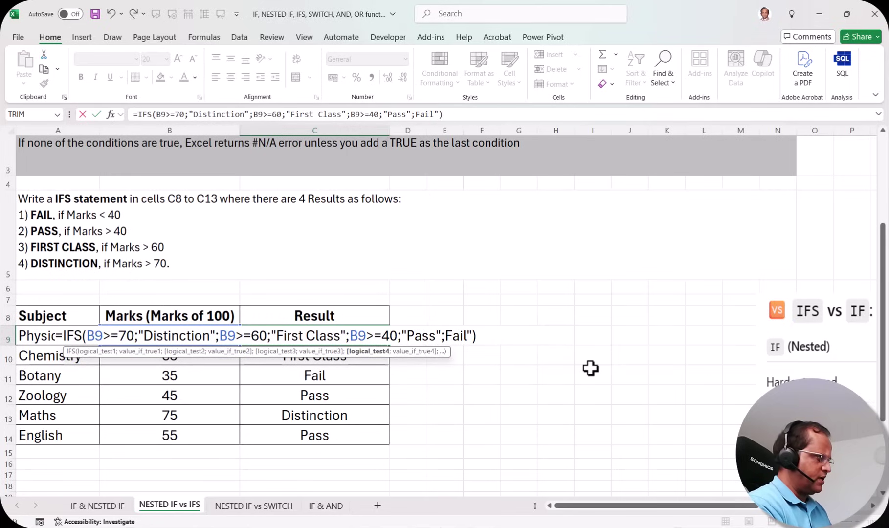
{"action": "key", "text": "BackSpace"}
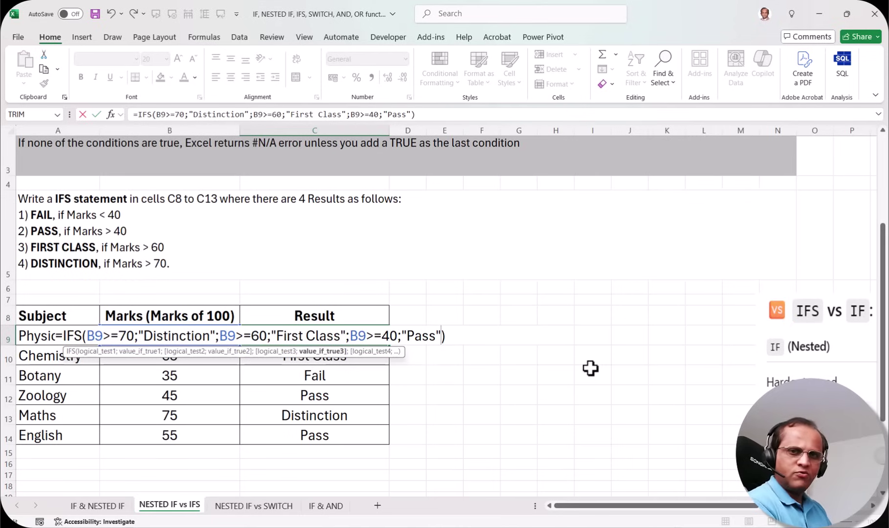
{"action": "key", "text": "Return"}
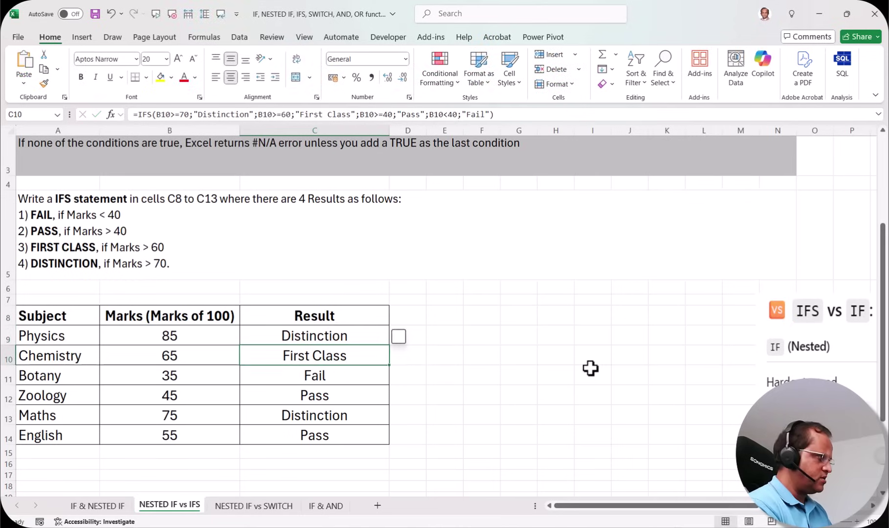
Fill the shortened IFS formula from C9 down to C14 and check Botany's result in C11 against its mark.
{"action": "left_click", "coordinate": [300, 336]}
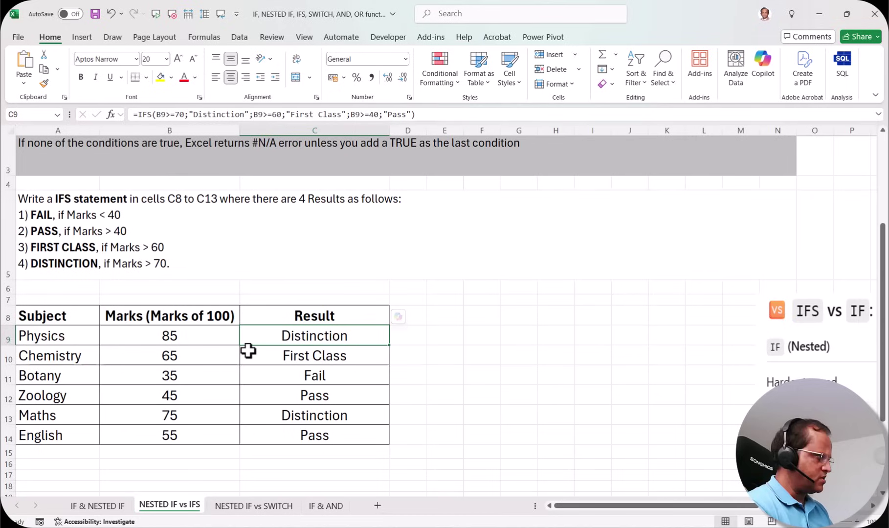
{"action": "left_click_drag", "start_coordinate": [390, 346], "coordinate": [391, 430]}
{"action": "left_click", "coordinate": [308, 376]}
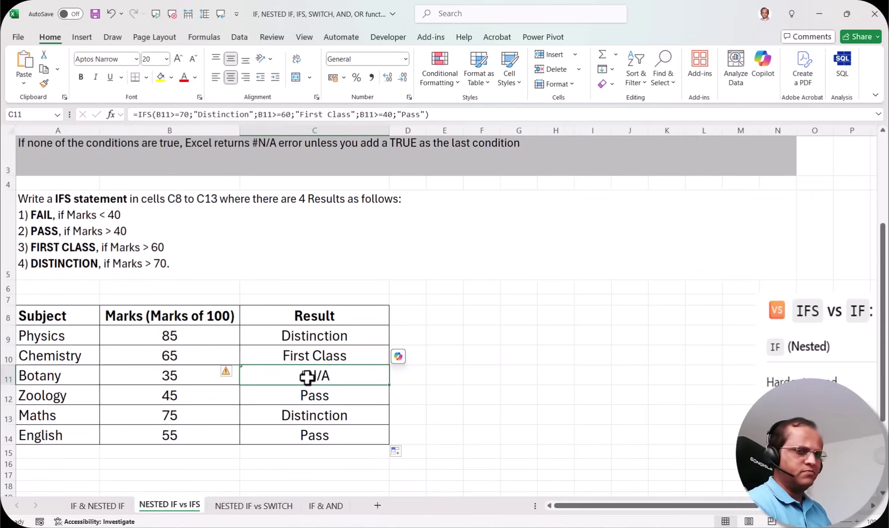
{"action": "left_click", "coordinate": [167, 376]}
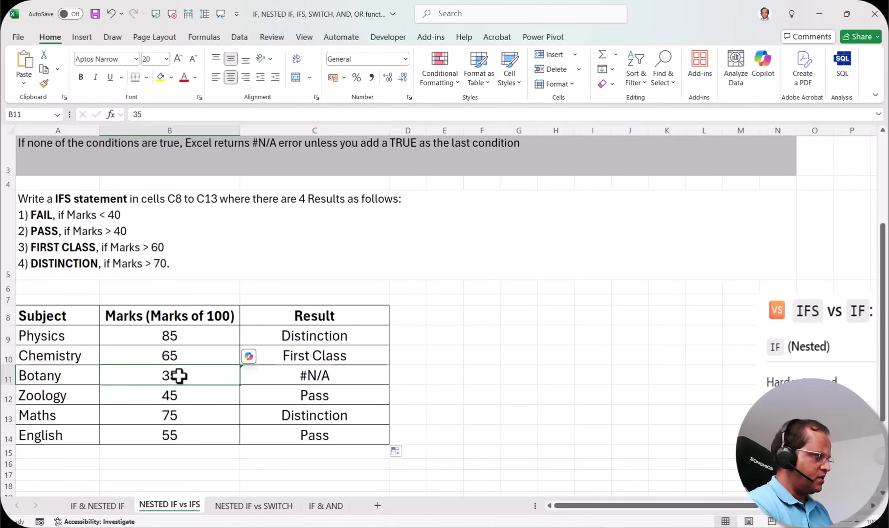
Review the conditions in the C9 formula and compare Botany's mark and result with the note on adding TRUE as last condition.
{"action": "left_click", "coordinate": [344, 337]}
{"action": "double_click", "coordinate": [351, 336]}
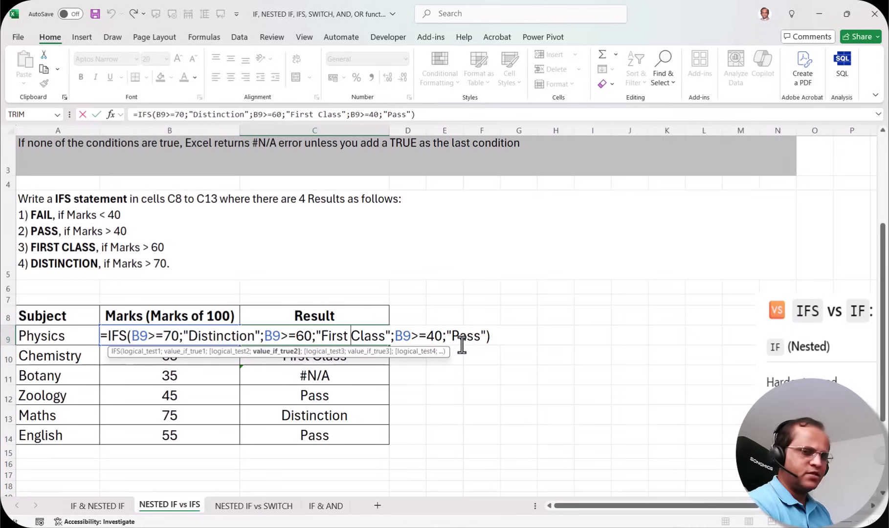
{"action": "key", "text": "Return"}
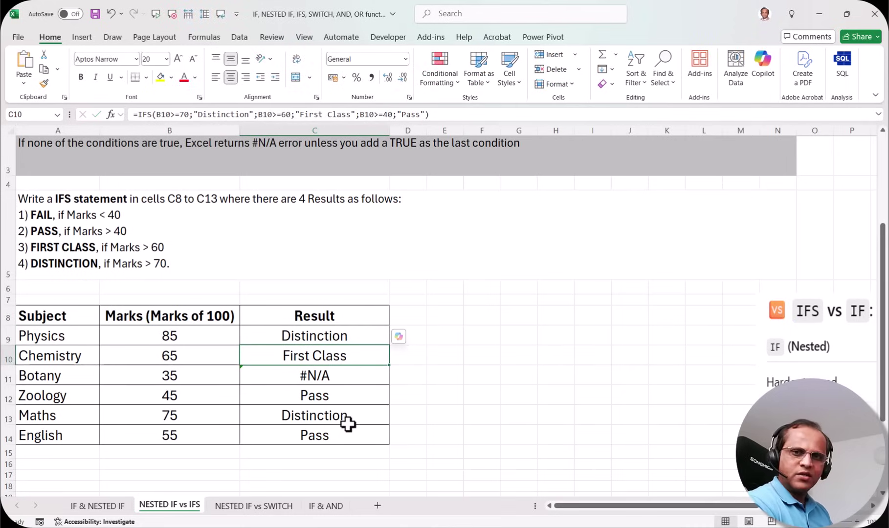
{"action": "left_click", "coordinate": [345, 376]}
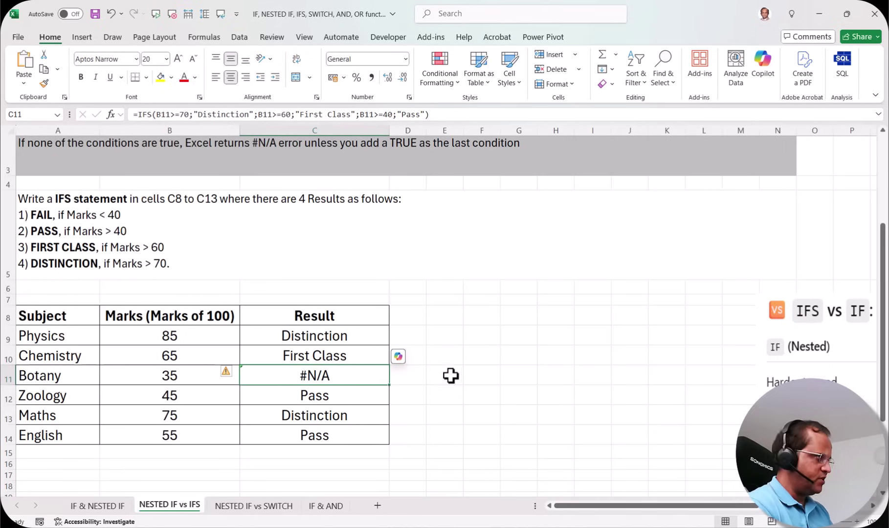
{"action": "scroll", "coordinate": [451, 375], "scroll_direction": "up", "scroll_amount": 1}
{"action": "scroll", "coordinate": [261, 227], "scroll_direction": "up", "scroll_amount": 1}
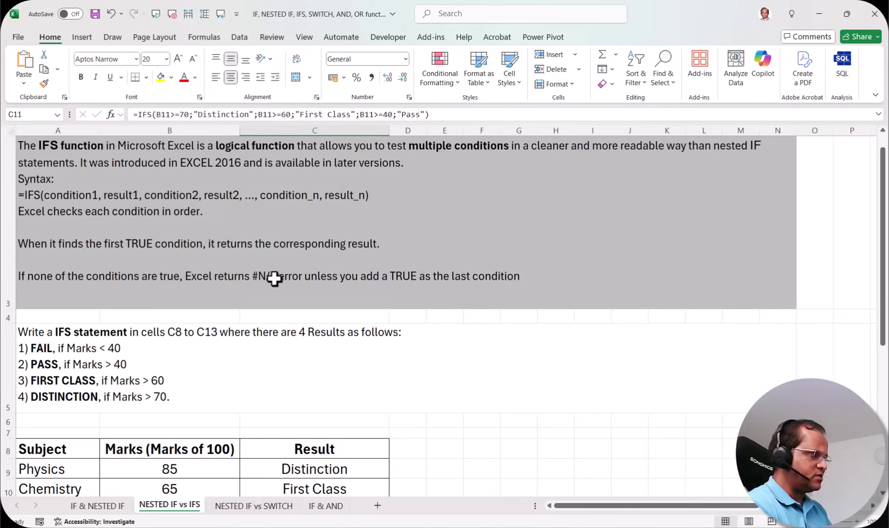
{"action": "scroll", "coordinate": [410, 387], "scroll_direction": "down", "scroll_amount": 1}
{"action": "scroll", "coordinate": [410, 386], "scroll_direction": "down", "scroll_amount": 1}
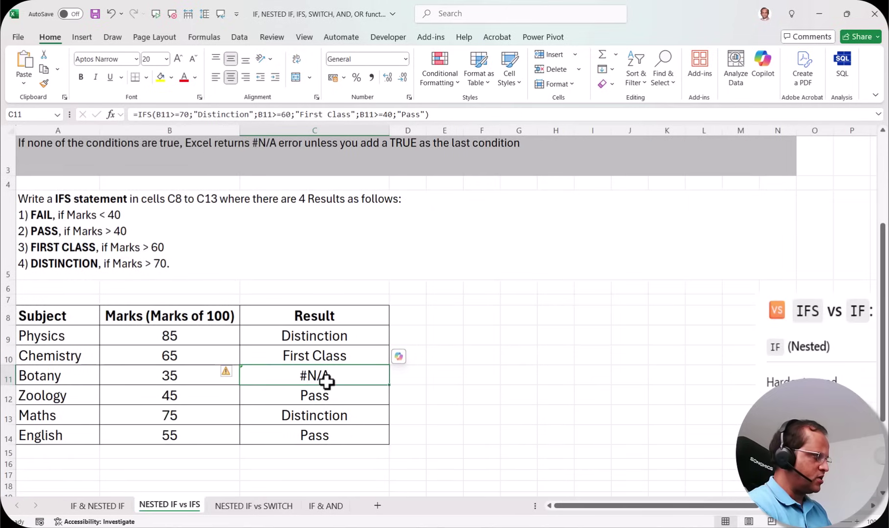
{"action": "left_click", "coordinate": [180, 376]}
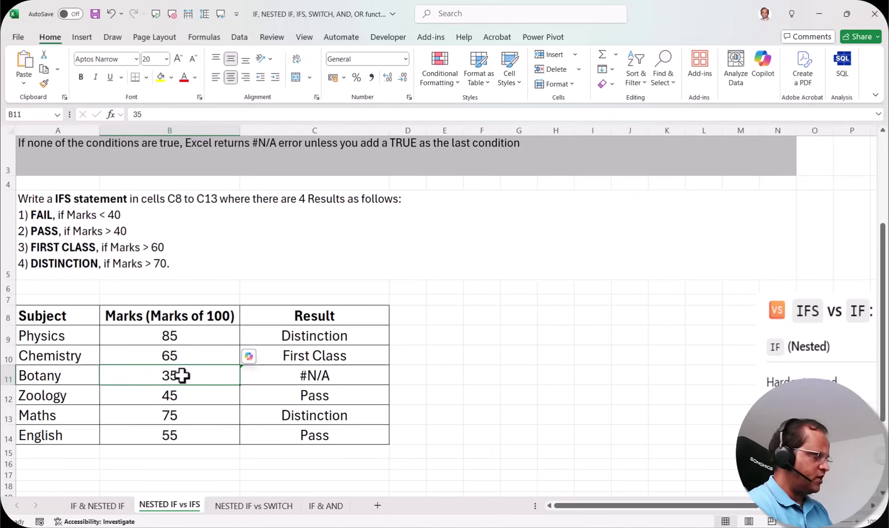
{"action": "scroll", "coordinate": [235, 372], "scroll_direction": "up", "scroll_amount": 1}
{"action": "left_click", "coordinate": [298, 407]}
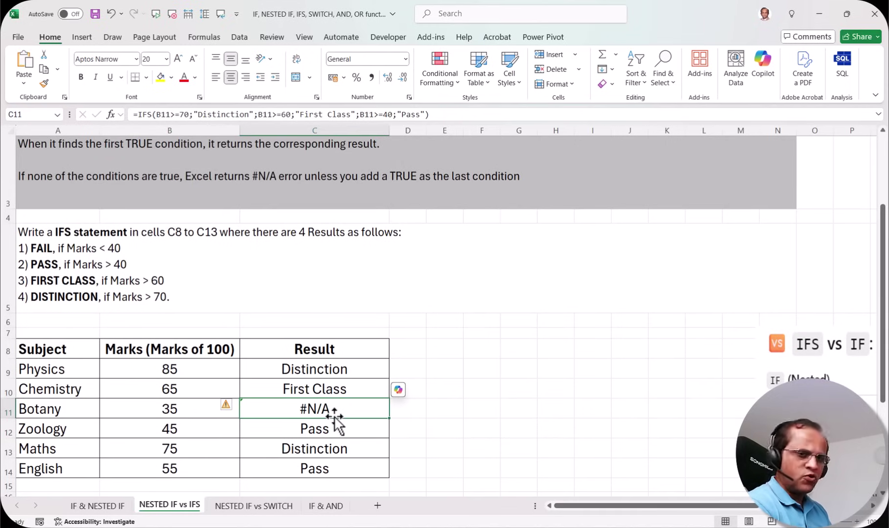
Append TRUE as the final condition with the result "Fail" to the IFS formula in C9 and enter it.
{"action": "scroll", "coordinate": [333, 422], "scroll_direction": "down", "scroll_amount": 1}
{"action": "left_click", "coordinate": [347, 338]}
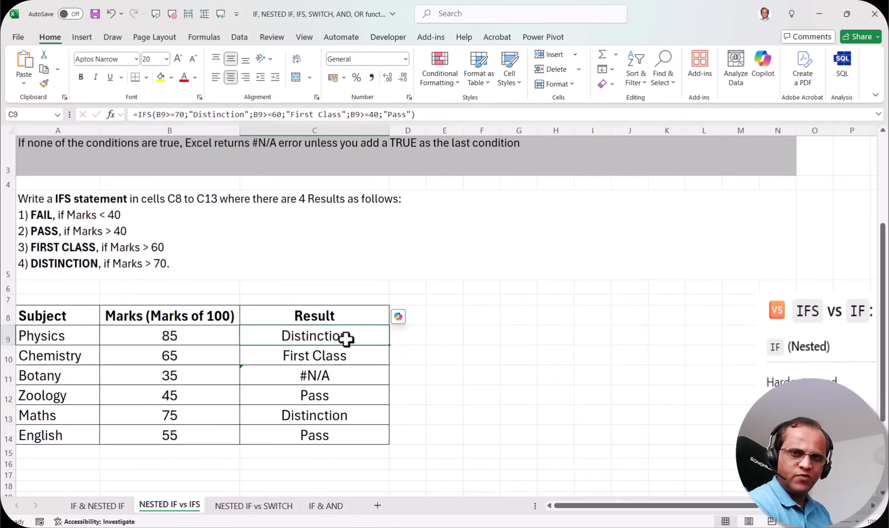
{"action": "double_click", "coordinate": [347, 339]}
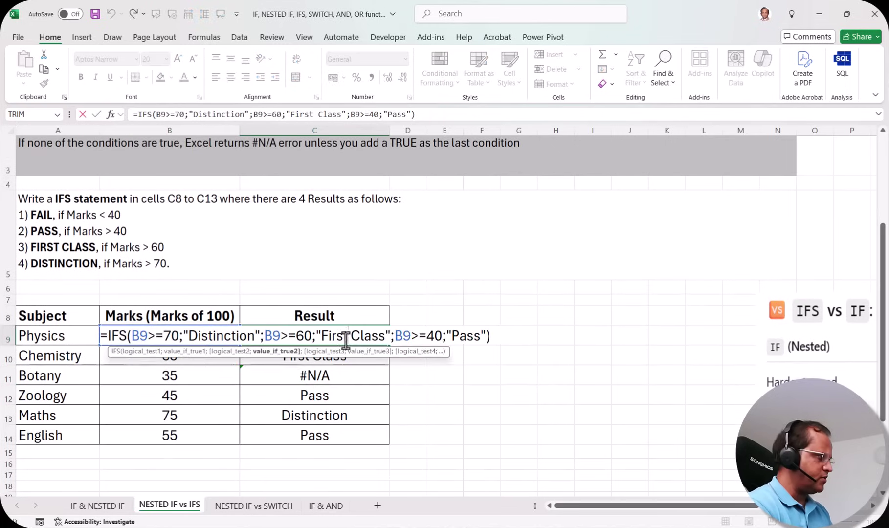
{"action": "left_click", "coordinate": [486, 335]}
{"action": "type", "text": ";"}
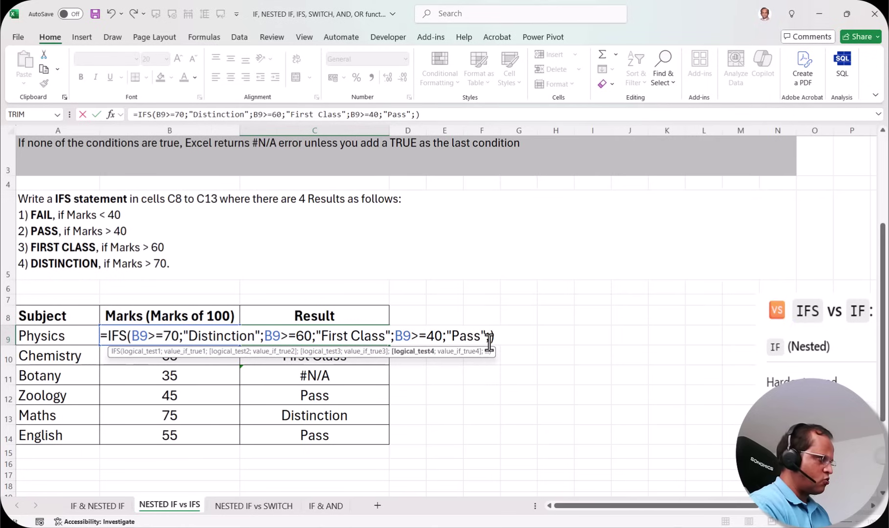
{"action": "type", "text": "t"}
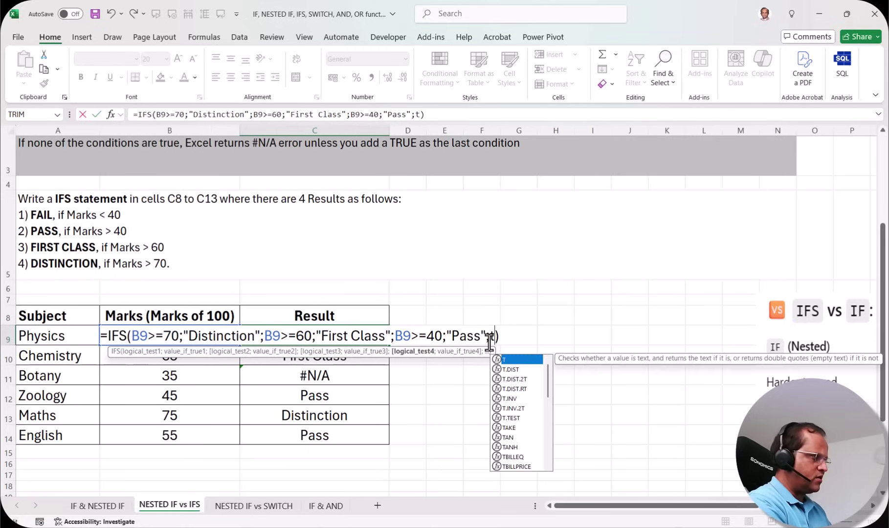
{"action": "type", "text": "rue;"}
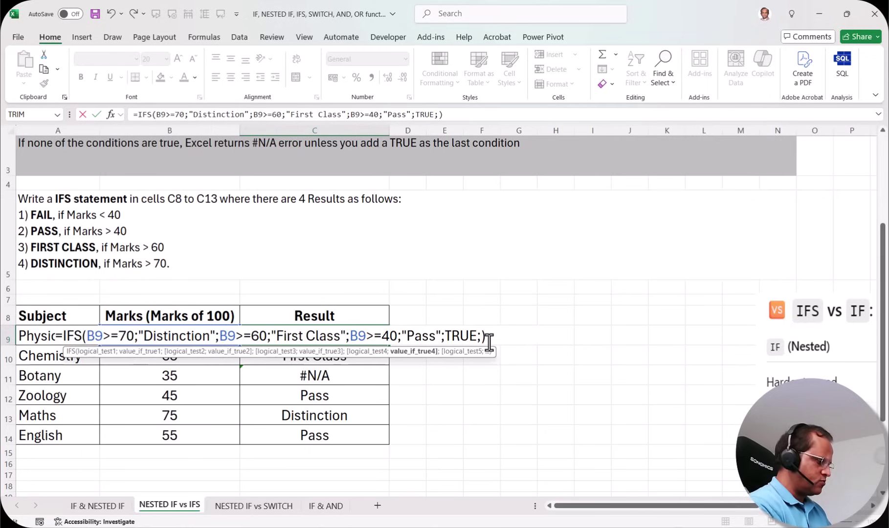
{"action": "type", "text": "\"Fail\""}
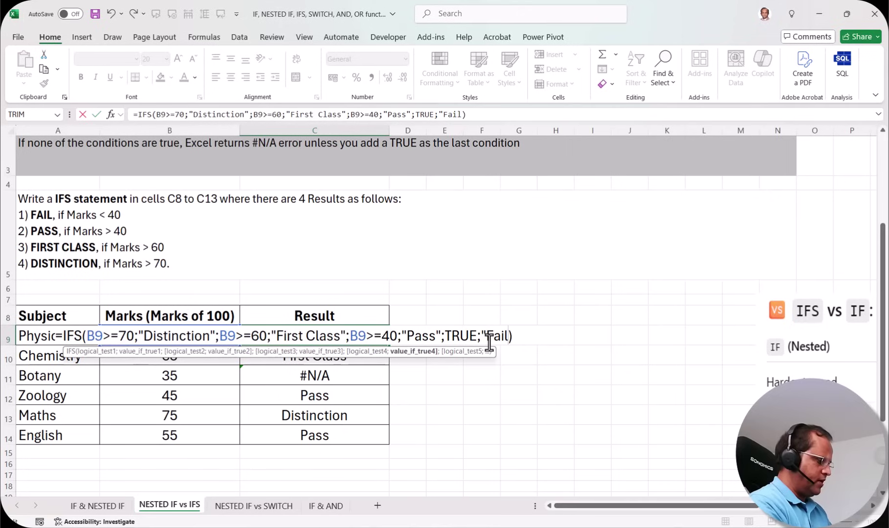
{"action": "left_click", "coordinate": [445, 335]}
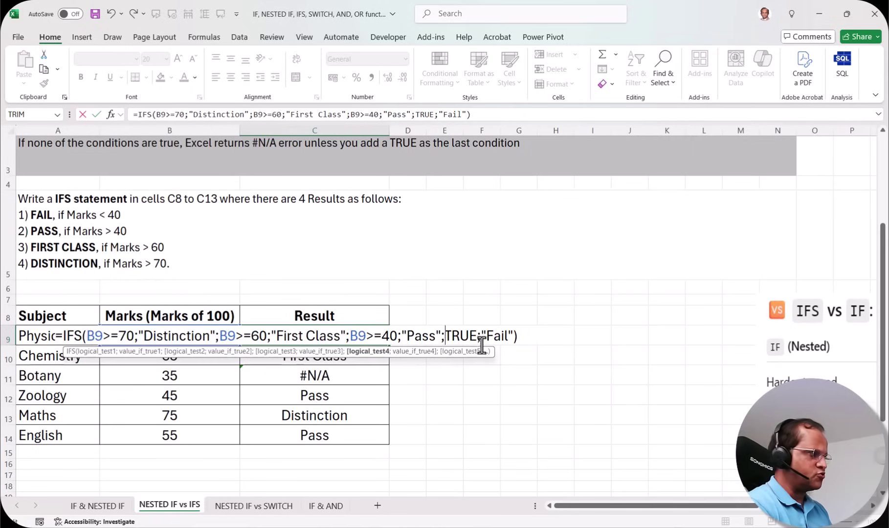
{"action": "left_click", "coordinate": [522, 338]}
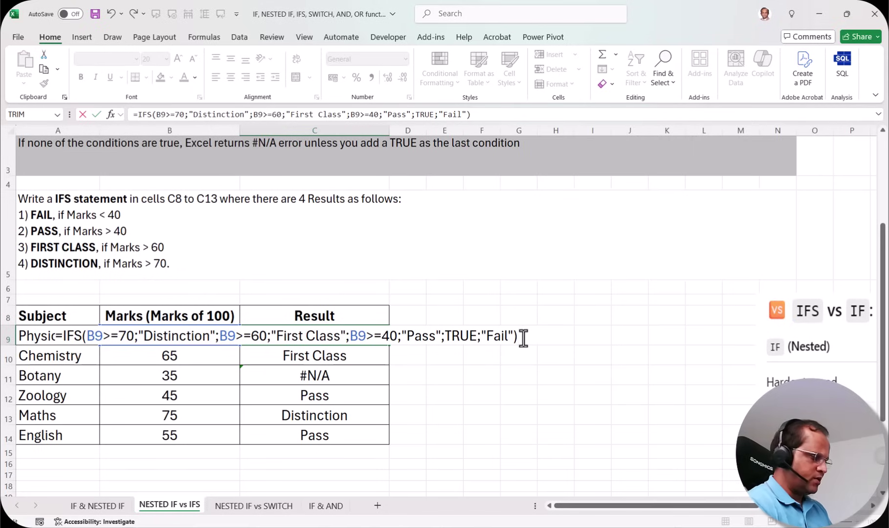
{"action": "key", "text": "Return"}
Fill the IFS formula with the TRUE default from C9 down to C14 and check Botany's result in C11.
{"action": "left_click", "coordinate": [386, 339]}
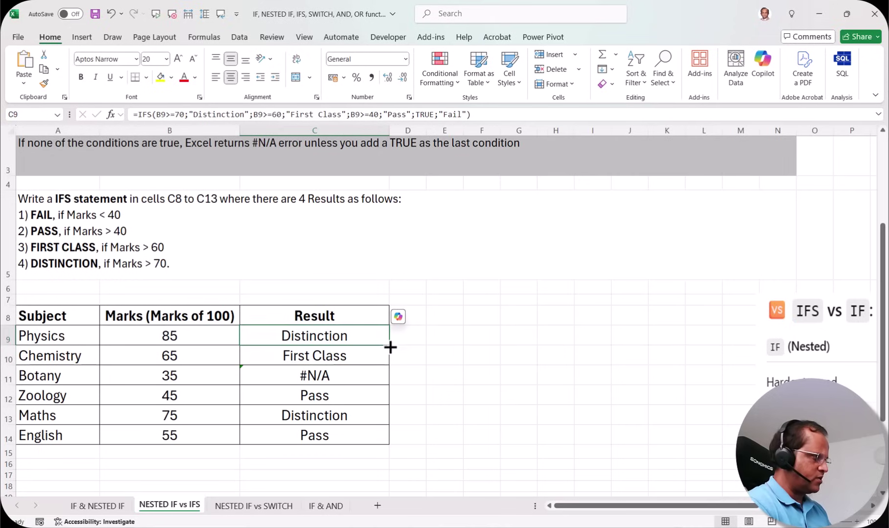
{"action": "left_click_drag", "start_coordinate": [390, 347], "coordinate": [385, 436]}
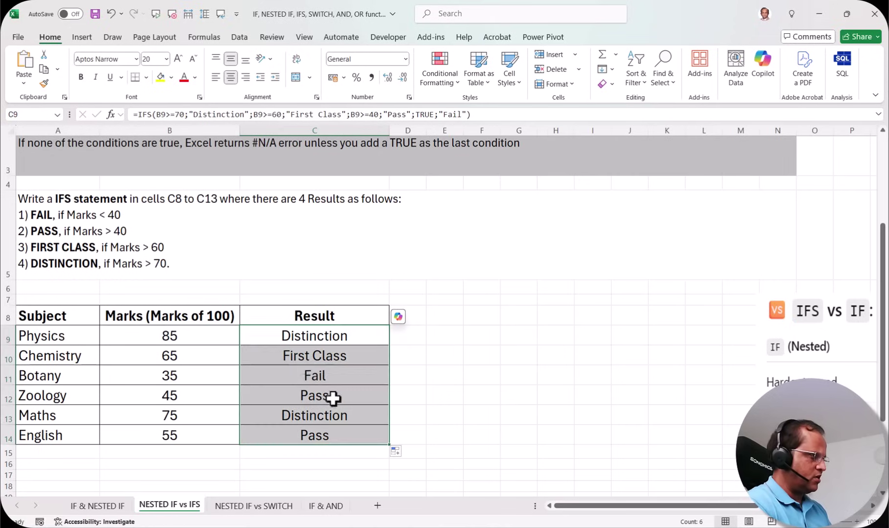
{"action": "left_click", "coordinate": [299, 375]}
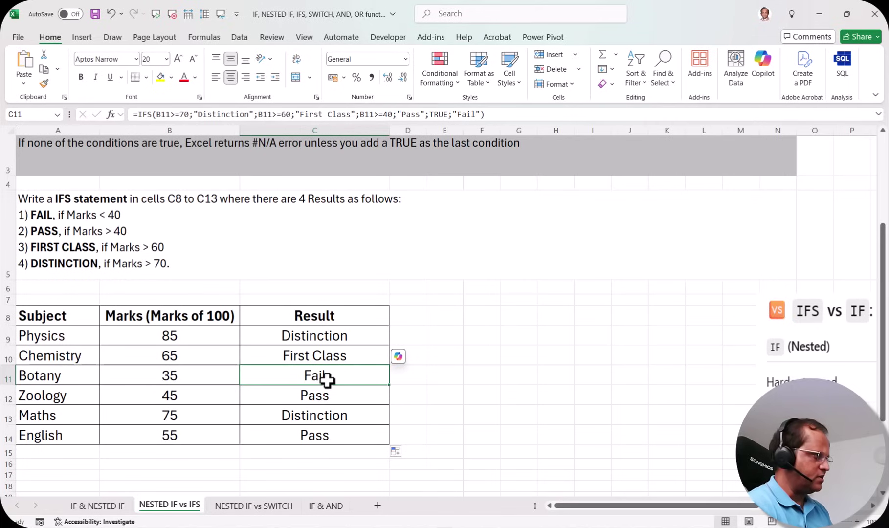
Read the explanation of TRUE as the final condition and the IFS versus nested IF comparison, and return to the marks table.
{"action": "scroll", "coordinate": [336, 385], "scroll_direction": "down", "scroll_amount": 3}
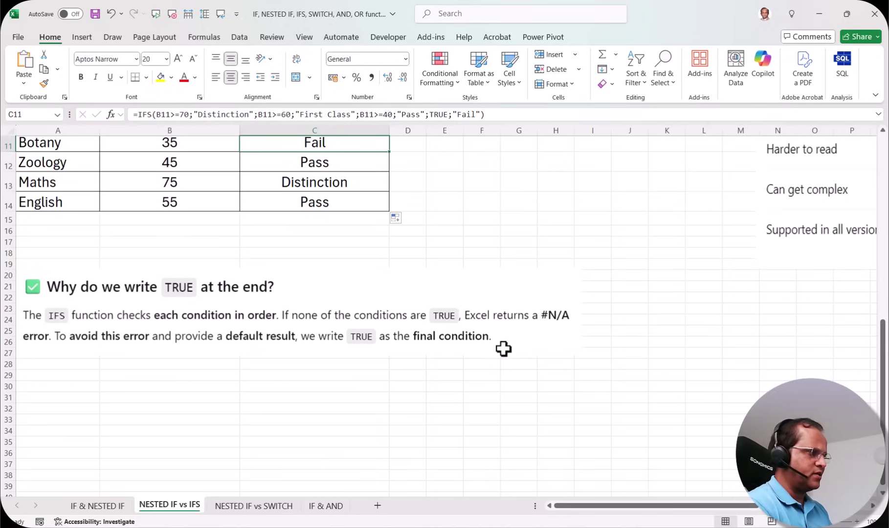
{"action": "scroll", "coordinate": [538, 440], "scroll_direction": "up", "scroll_amount": 2}
{"action": "left_click_drag", "start_coordinate": [566, 512], "coordinate": [675, 514]}
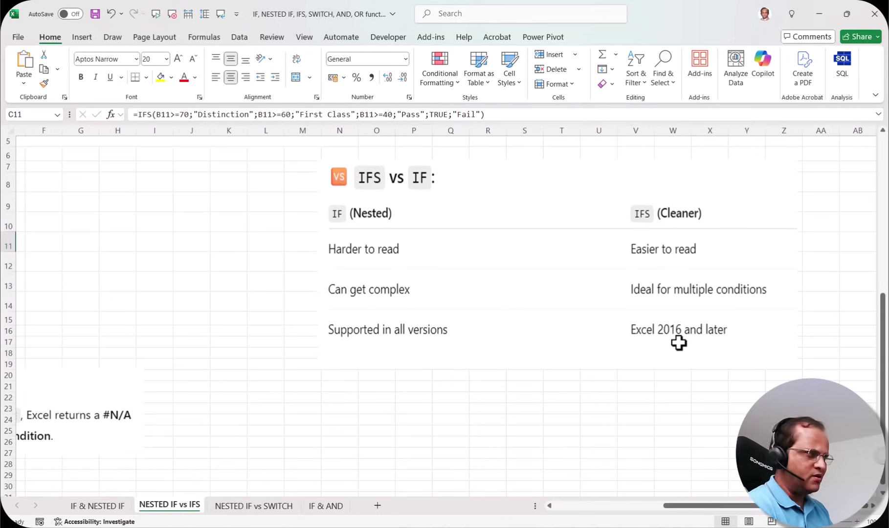
{"action": "scroll", "coordinate": [486, 266], "scroll_direction": "up", "scroll_amount": 3}
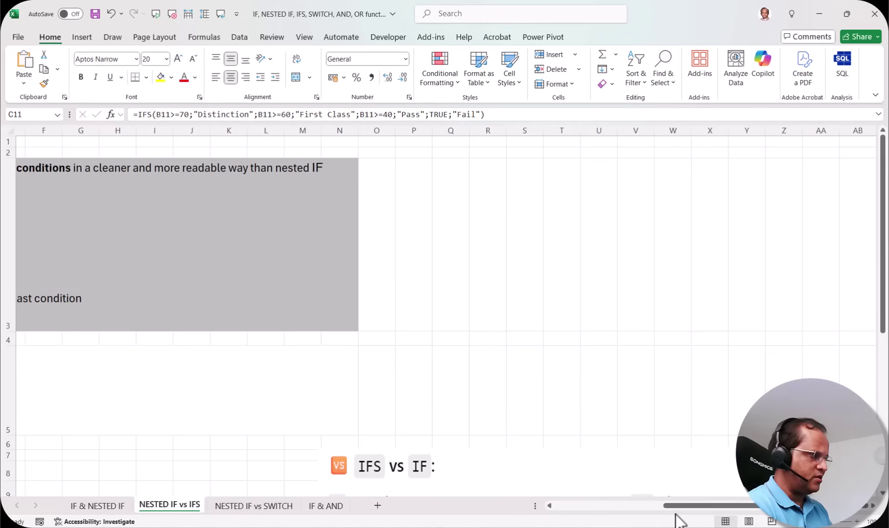
{"action": "left_click_drag", "start_coordinate": [698, 506], "coordinate": [578, 504]}
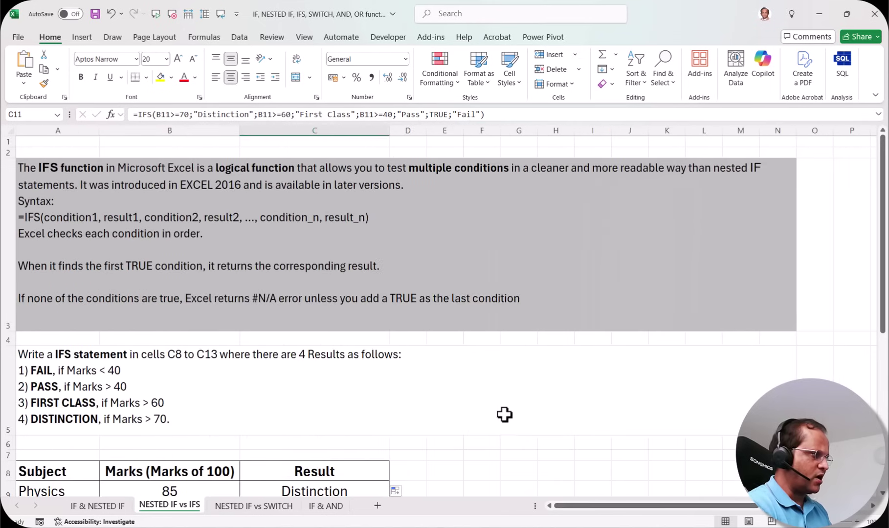
{"action": "scroll", "coordinate": [517, 390], "scroll_direction": "down", "scroll_amount": 2}
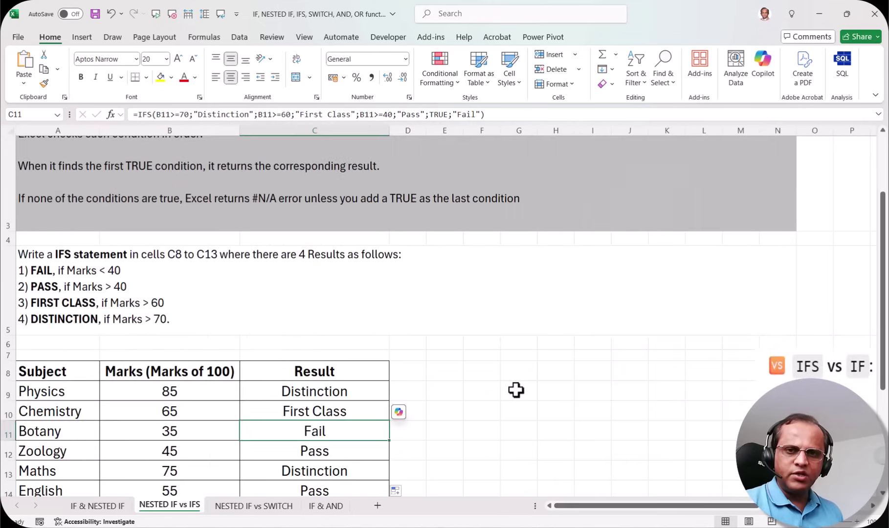